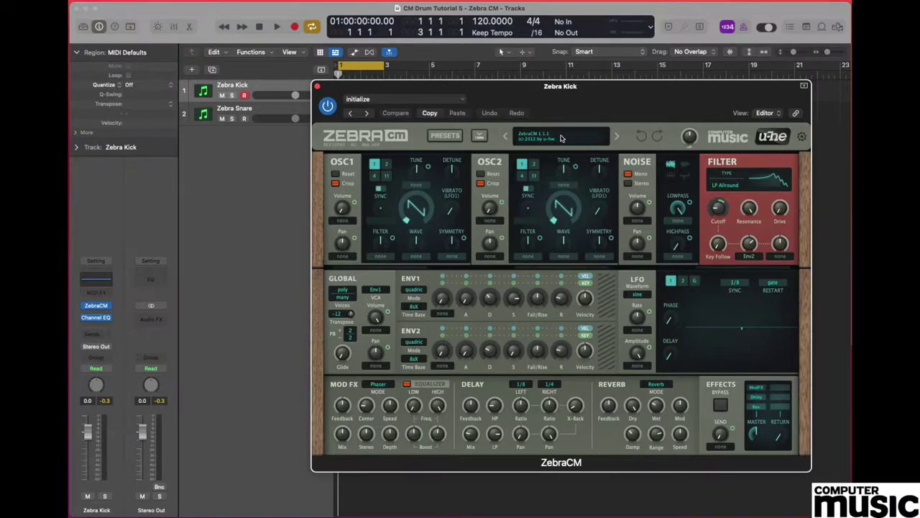
Load the init patch on Zebra Kick, keeping effects master at 50 and OSC1 volume at 0.
{"action": "left_click", "coordinate": [562, 140]}
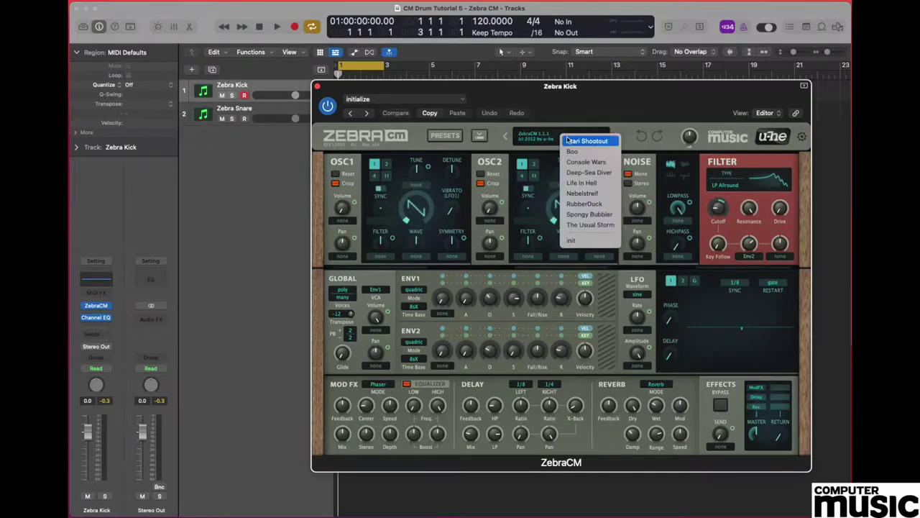
{"action": "left_click", "coordinate": [594, 244]}
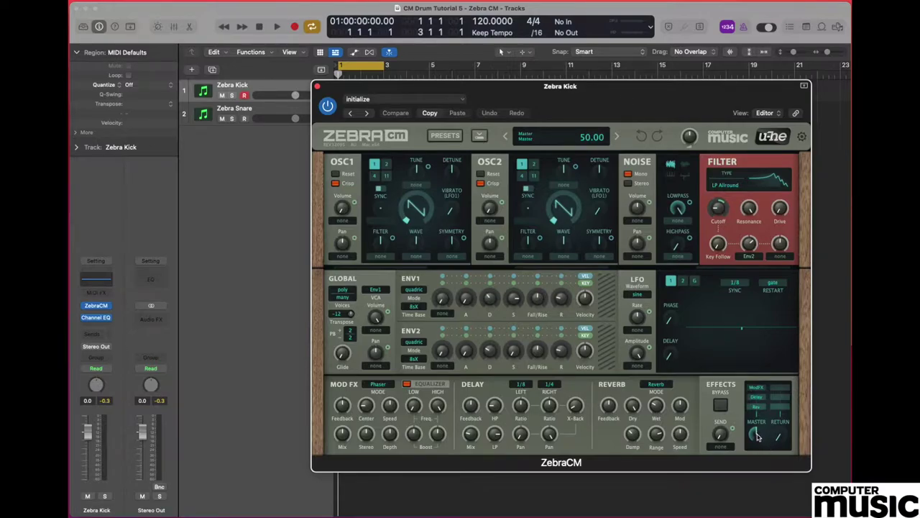
{"action": "mouse_move", "coordinate": [757, 431]}
{"action": "left_mouse_down"}
{"action": "mouse_move", "coordinate": [755, 364]}
{"action": "mouse_move", "coordinate": [755, 434]}
{"action": "left_mouse_up"}
{"action": "mouse_move", "coordinate": [752, 436]}
{"action": "left_click_drag", "start_coordinate": [342, 208], "coordinate": [342, 231]}
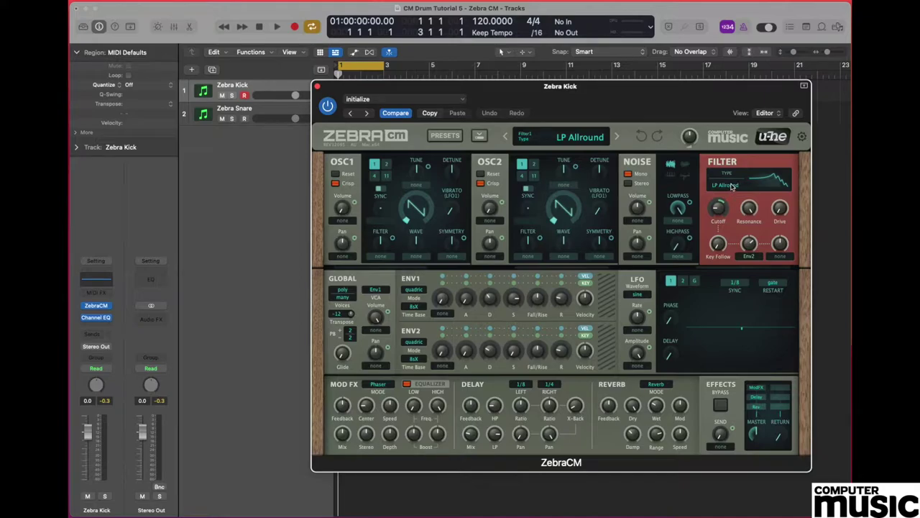
Keep the LP Allround filter type and lower the filter resonance.
{"action": "left_click", "coordinate": [730, 185]}
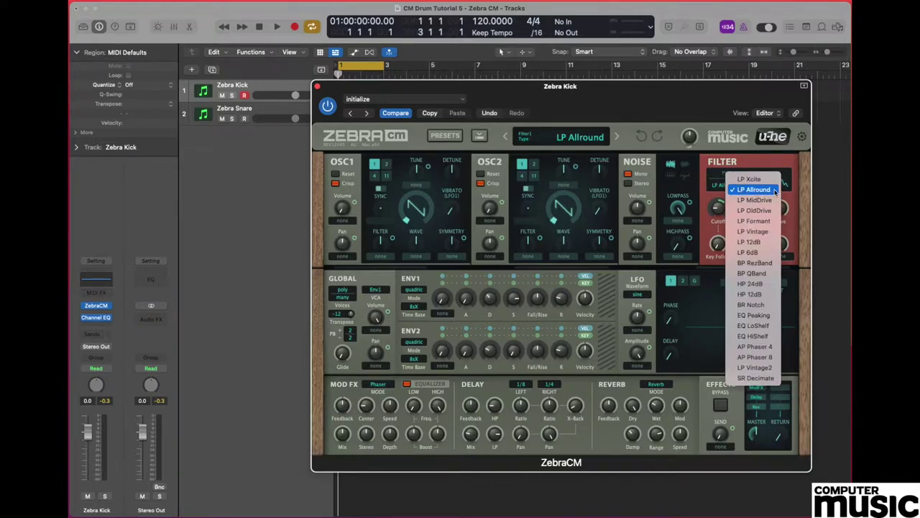
{"action": "left_click", "coordinate": [773, 191]}
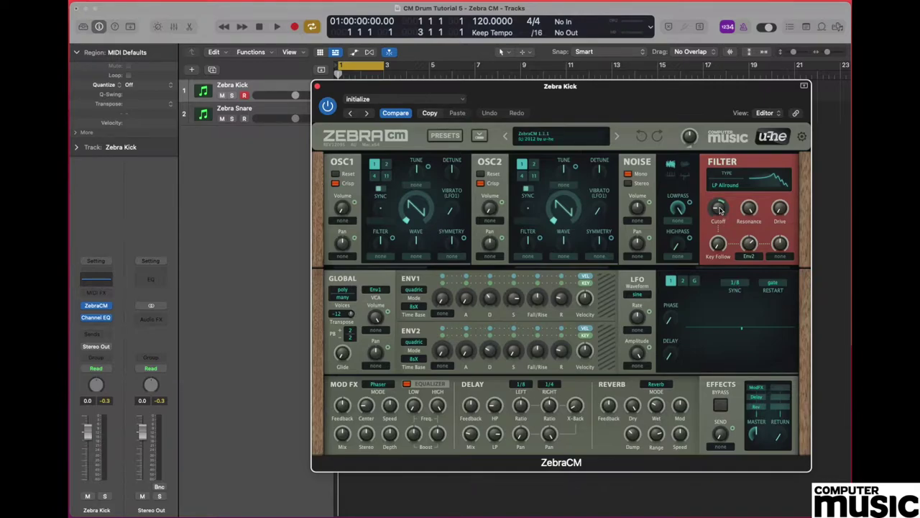
{"action": "mouse_move", "coordinate": [753, 211]}
{"action": "left_click_drag", "start_coordinate": [753, 211], "coordinate": [759, 183]}
Set Env2's modulation depth on the filter cutoff to 48.
{"action": "left_click_drag", "start_coordinate": [749, 250], "coordinate": [749, 245]}
{"action": "mouse_move", "coordinate": [750, 224]}
{"action": "mouse_move", "coordinate": [752, 260]}
Set ENV2 attack to 0 and decay to about 36, then close the kick editor.
{"action": "left_click_drag", "start_coordinate": [468, 352], "coordinate": [467, 357]}
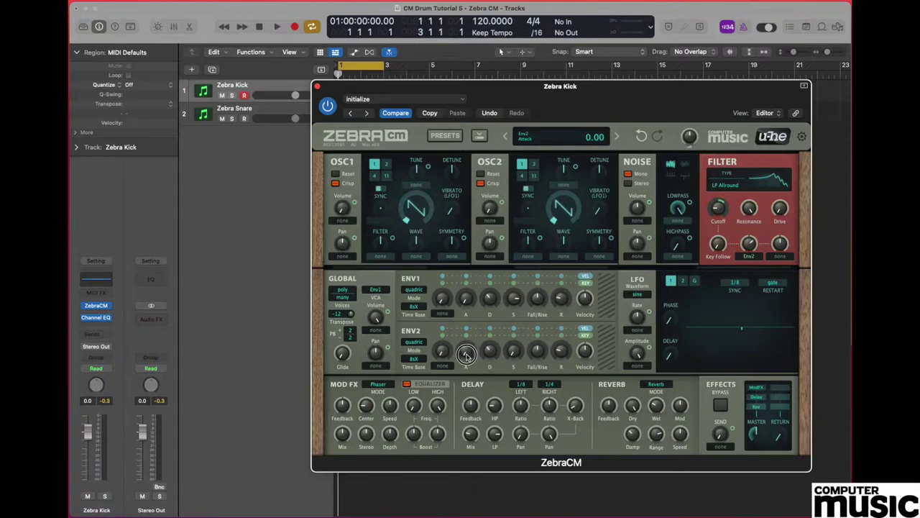
{"action": "left_click_drag", "start_coordinate": [488, 349], "coordinate": [488, 359]}
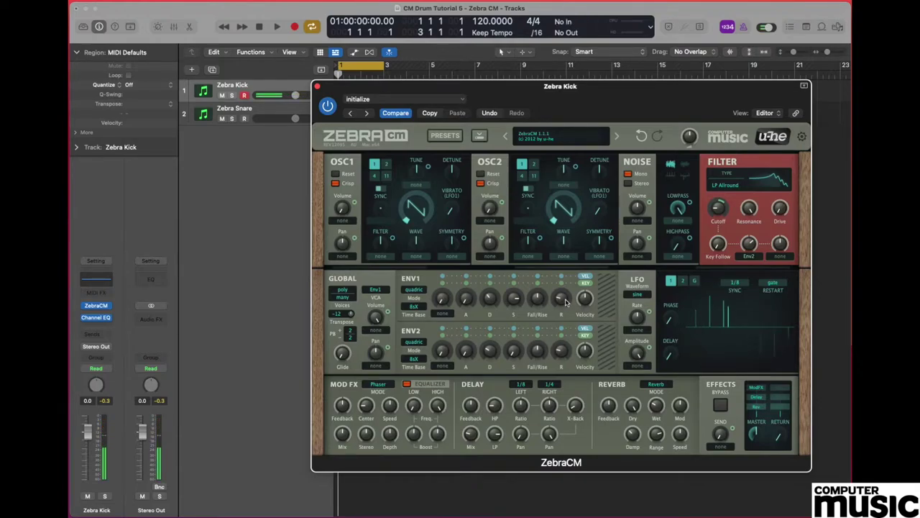
{"action": "left_click_drag", "start_coordinate": [492, 352], "coordinate": [495, 356]}
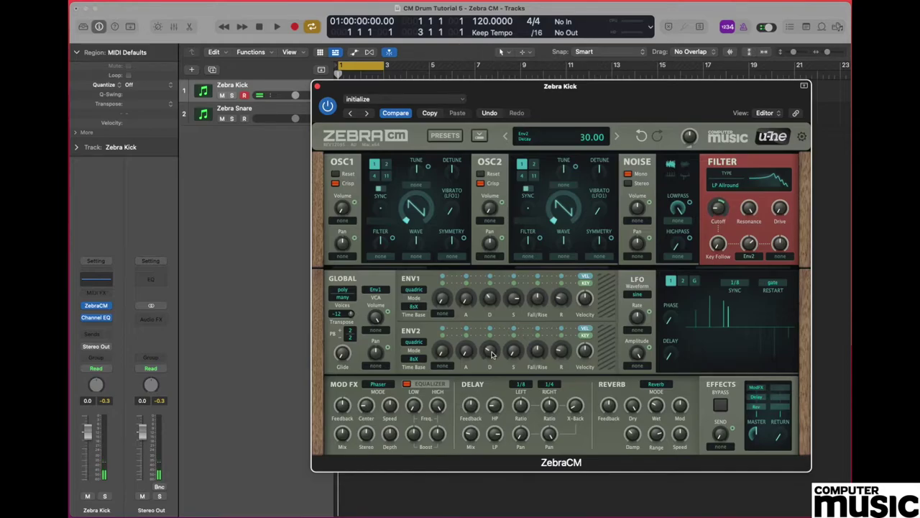
{"action": "mouse_move", "coordinate": [487, 353]}
{"action": "left_mouse_down"}
{"action": "mouse_move", "coordinate": [491, 340]}
{"action": "mouse_move", "coordinate": [492, 352]}
{"action": "left_mouse_up"}
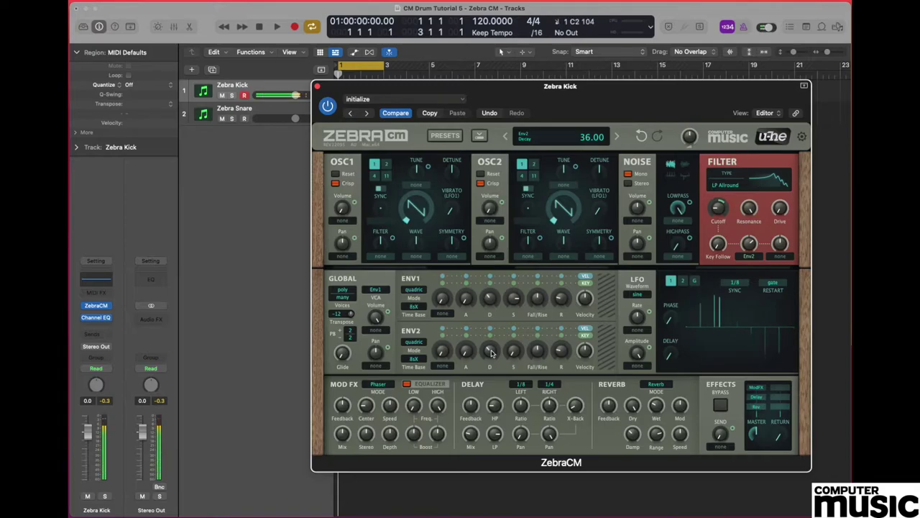
{"action": "key", "text": "v"}
{"action": "left_click", "coordinate": [255, 107]}
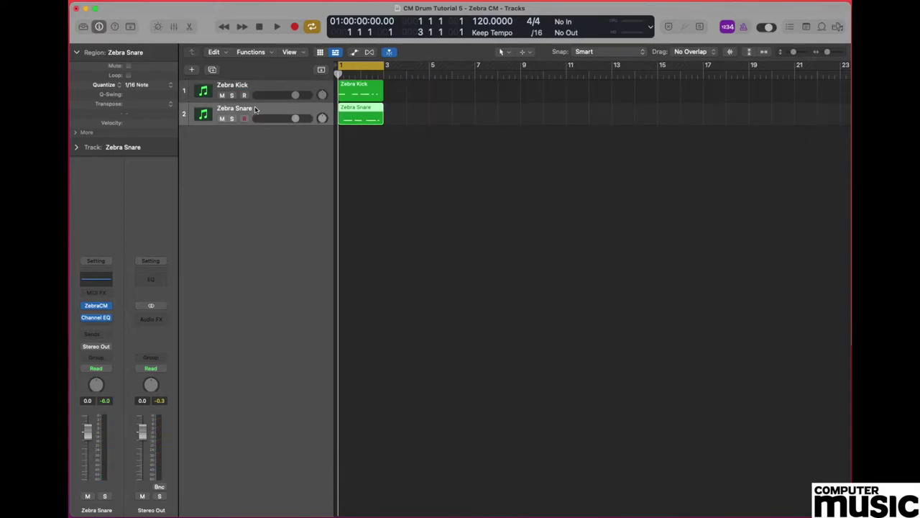
Open ZebraCM on the Zebra Snare track, load the init patch, and lower effects master to 49.
{"action": "left_click", "coordinate": [95, 306]}
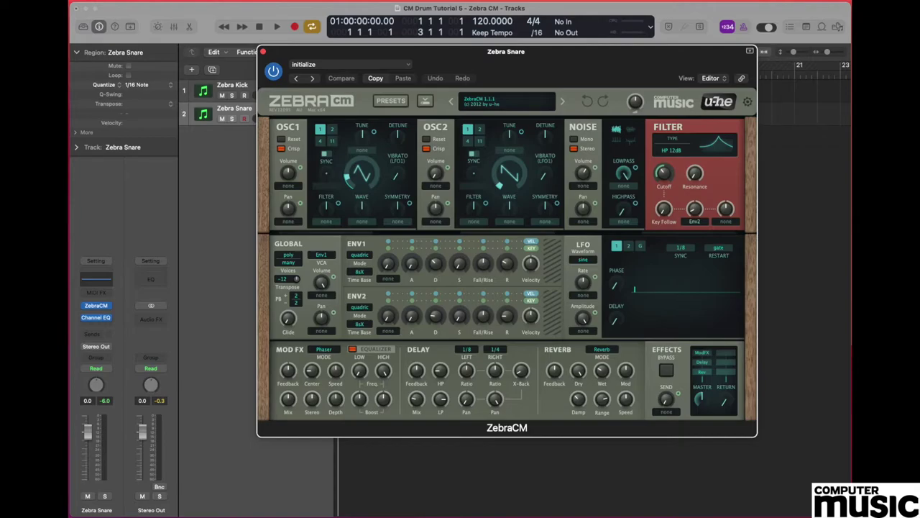
{"action": "left_click", "coordinate": [508, 104]}
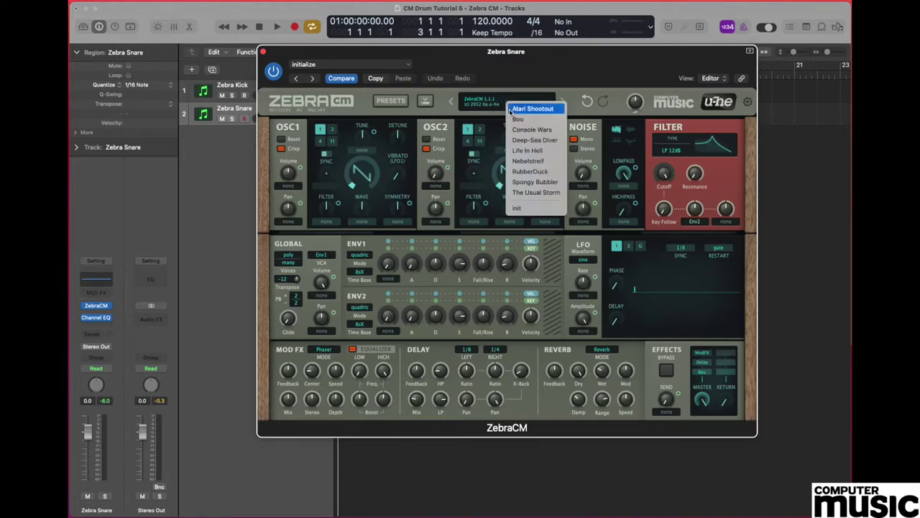
{"action": "left_click", "coordinate": [524, 209]}
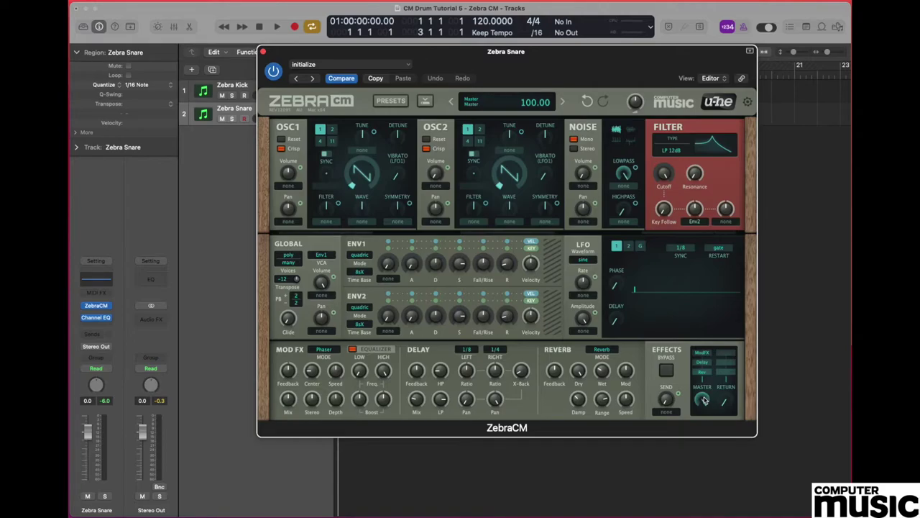
{"action": "left_click_drag", "start_coordinate": [704, 399], "coordinate": [707, 463]}
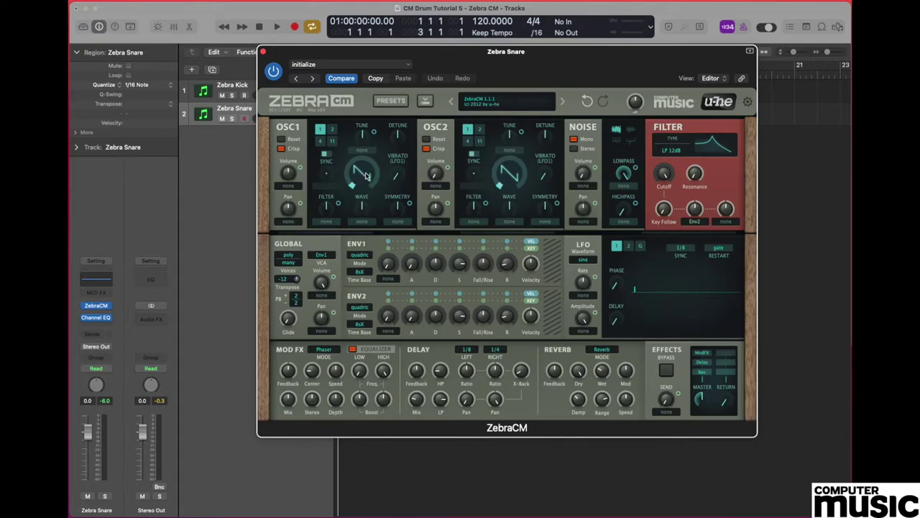
Audition the snare and morph oscillator 1's wave to a triangle (2.80).
{"action": "key", "text": "a"}
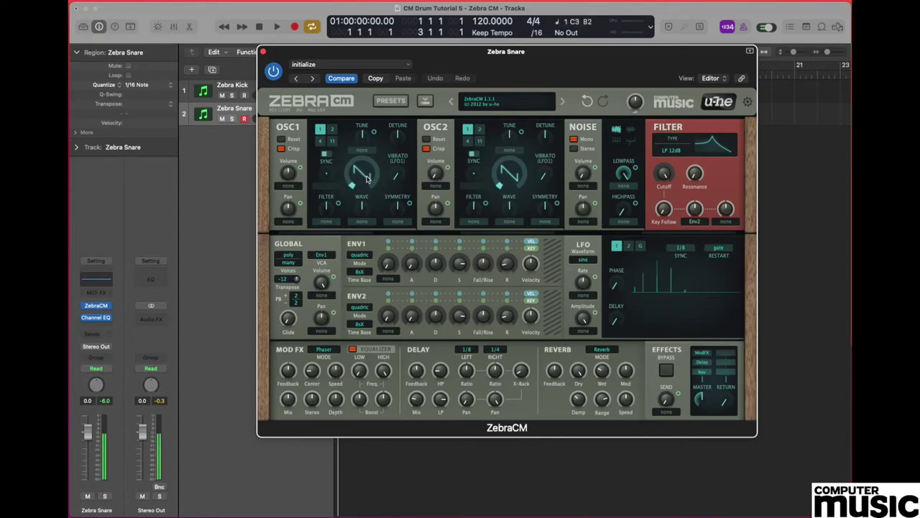
{"action": "left_click", "coordinate": [365, 176]}
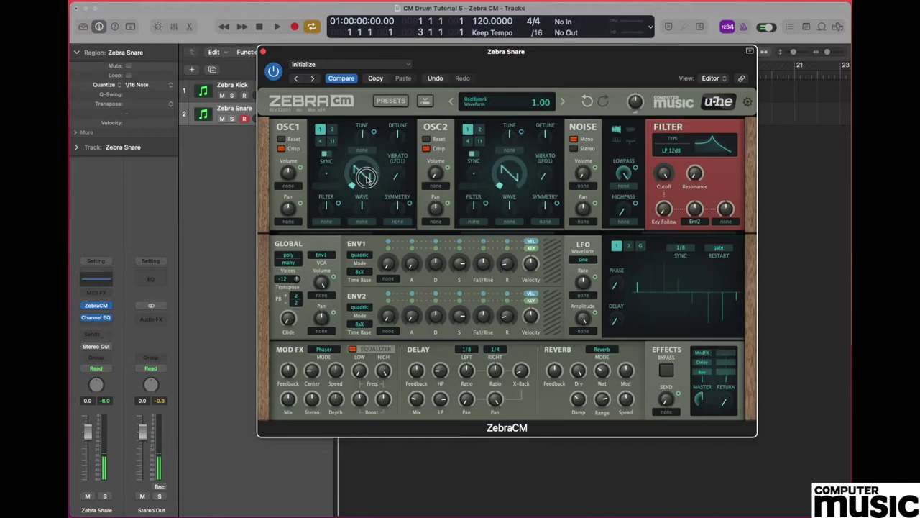
{"action": "left_click_drag", "start_coordinate": [365, 177], "coordinate": [371, 164]}
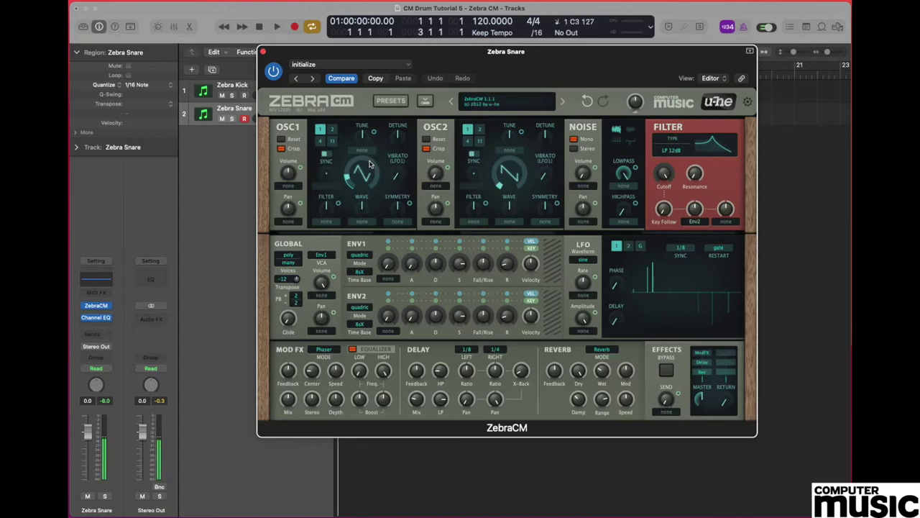
{"action": "mouse_move", "coordinate": [290, 180]}
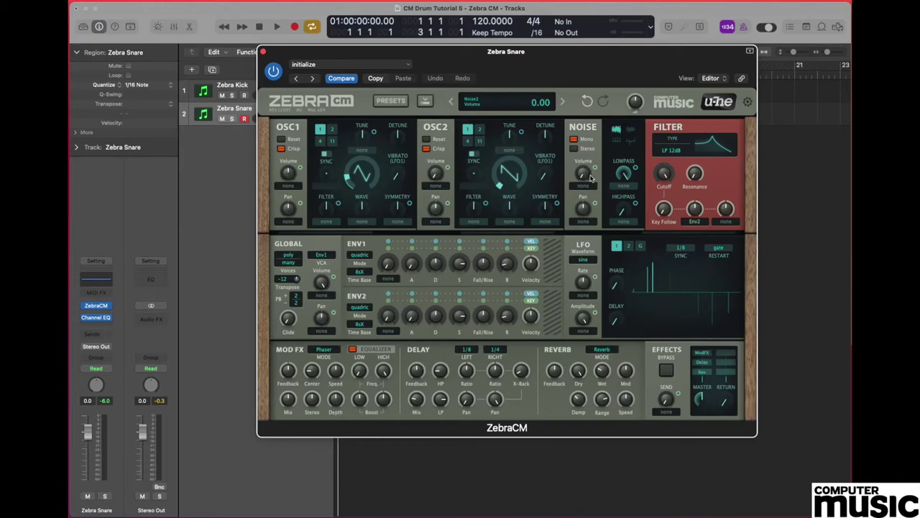
Raise the noise volume to 120 and switch the filter type to HP 12dB.
{"action": "left_click_drag", "start_coordinate": [584, 178], "coordinate": [583, 101]}
{"action": "left_click", "coordinate": [674, 150]}
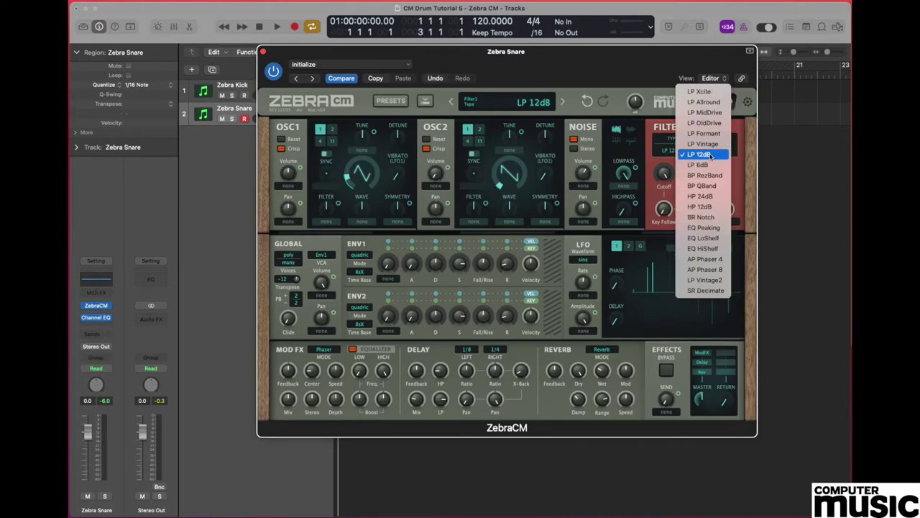
{"action": "left_click", "coordinate": [719, 208]}
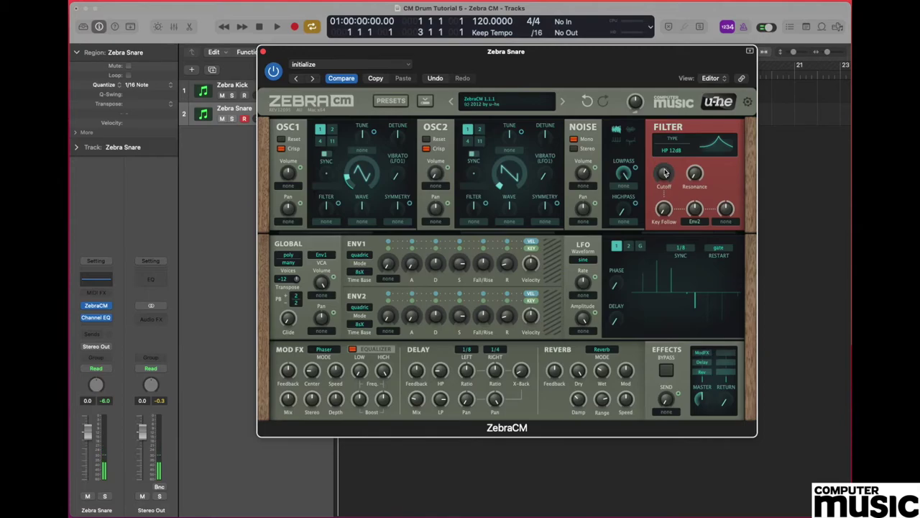
Lower the snare cutoff, set Env2 depth to -64, and ENV1 decay to 39.
{"action": "left_click_drag", "start_coordinate": [666, 173], "coordinate": [668, 250]}
{"action": "left_click_drag", "start_coordinate": [695, 209], "coordinate": [698, 258]}
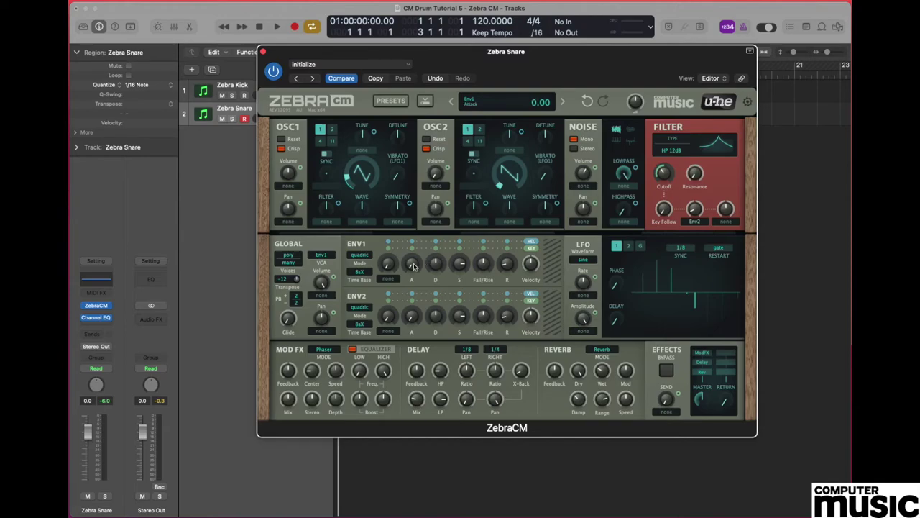
{"action": "left_click_drag", "start_coordinate": [438, 264], "coordinate": [510, 240]}
Set ENV2 decay to 33 and release to 16, then close the editor and play both drums.
{"action": "left_click_drag", "start_coordinate": [437, 318], "coordinate": [482, 429]}
{"action": "left_click_drag", "start_coordinate": [508, 316], "coordinate": [510, 313]}
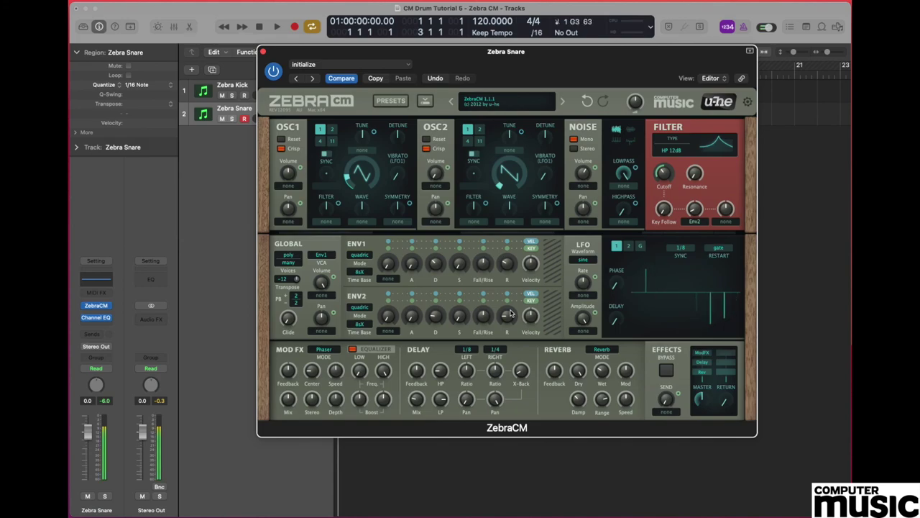
{"action": "key", "text": "super+w"}
{"action": "key", "text": "space"}
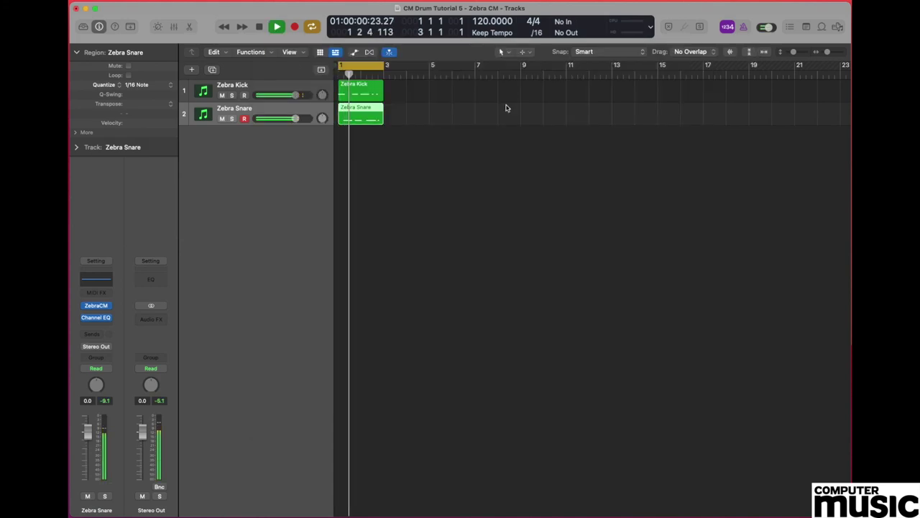